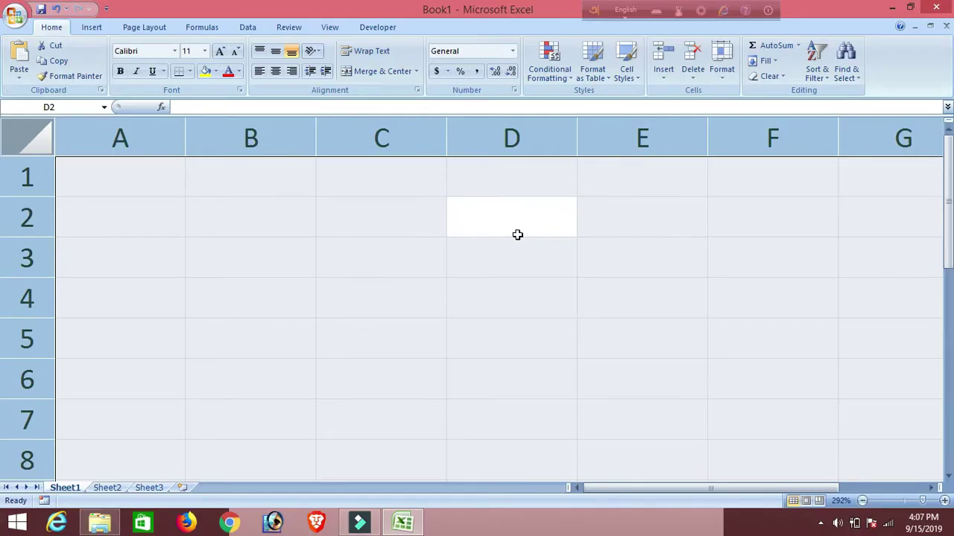
- Select cell B1 and zoom the sheet out by six steps
left_click(308, 185)
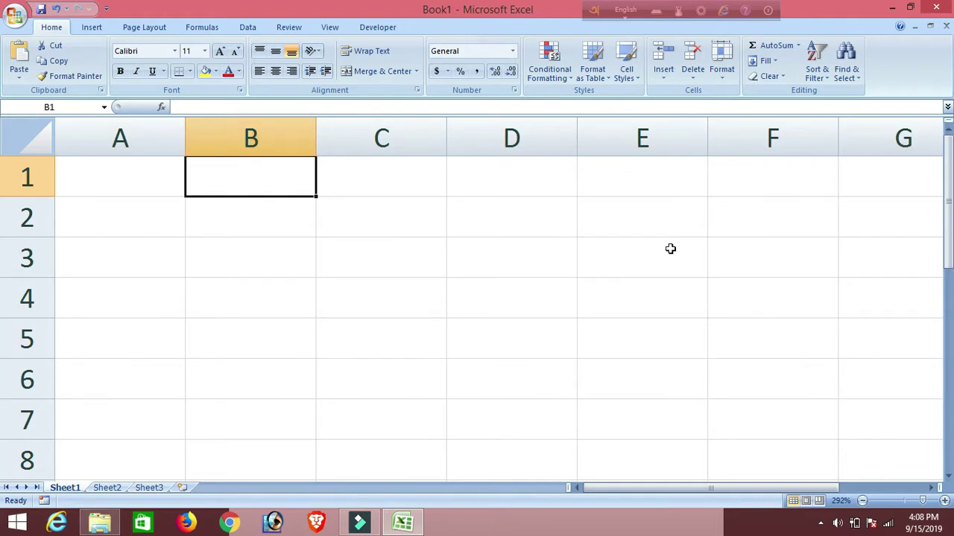
left_click(862, 501)
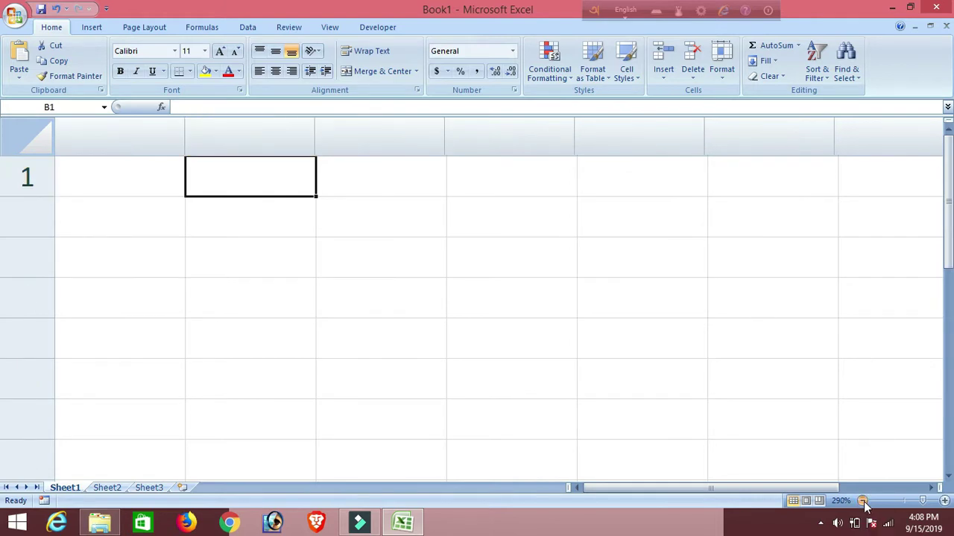
left_click(862, 501)
left_click(862, 501)
left_click(862, 501)
left_click(862, 501)
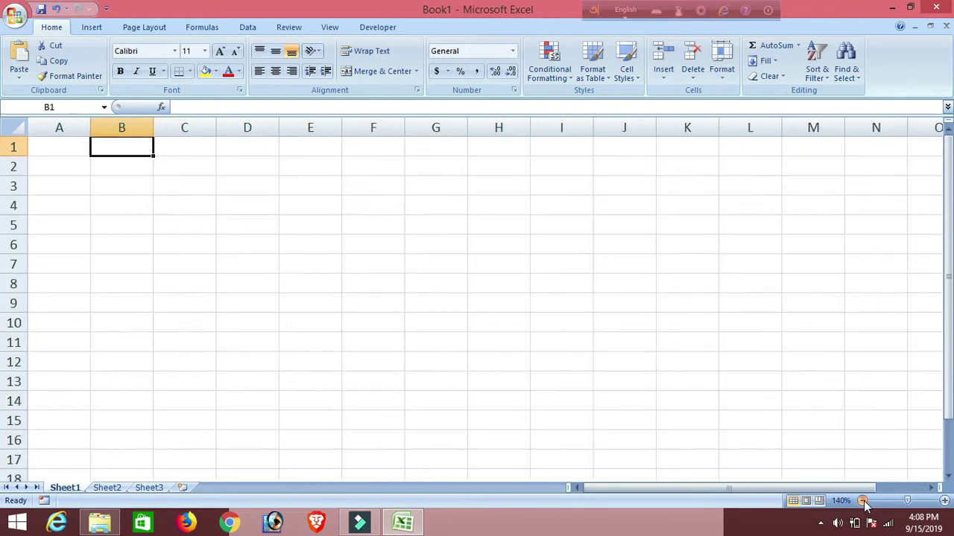
left_click(862, 500)
left_click(862, 501)
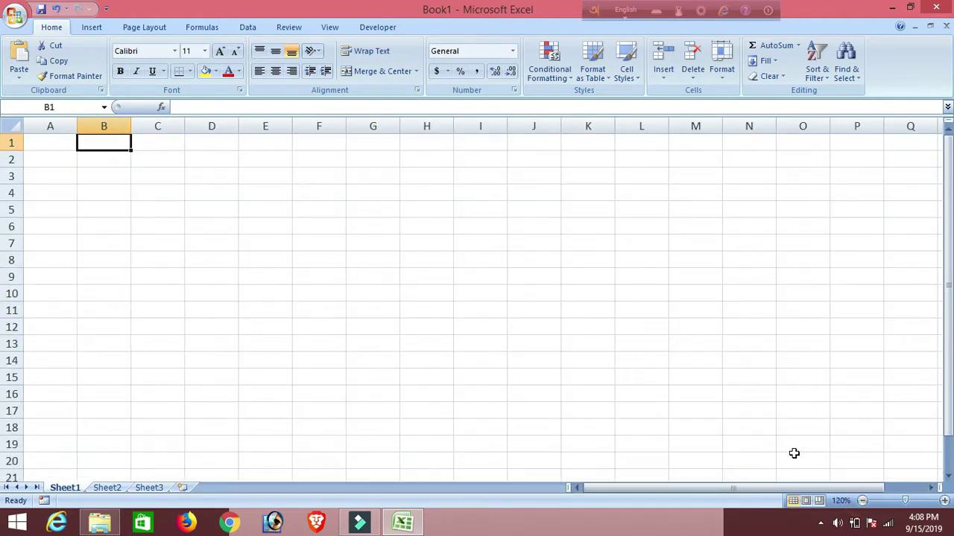
- Zoom the sheet back in by six steps to enlarge the cells
left_click(944, 500)
left_click(944, 501)
left_click(944, 501)
left_click(944, 500)
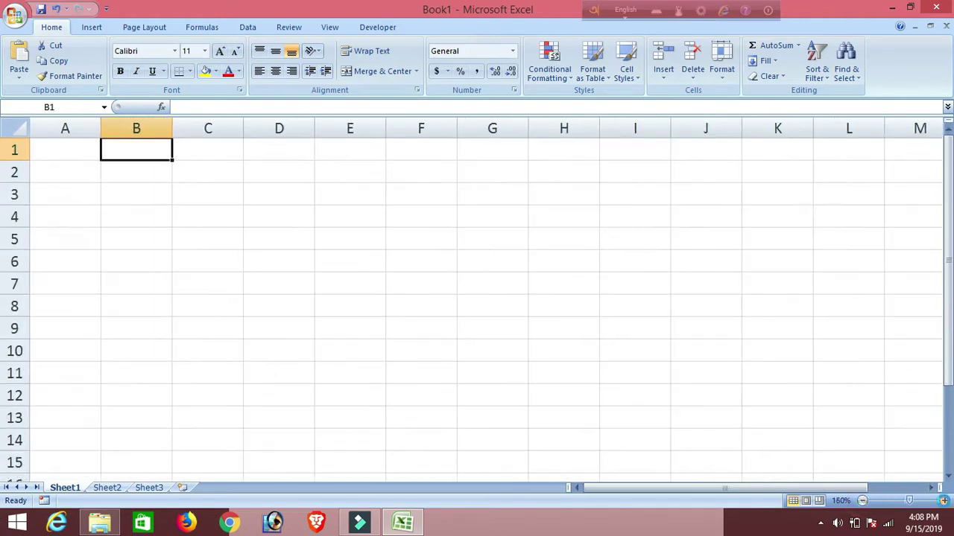
left_click(944, 500)
left_click(944, 500)
left_click(944, 501)
left_click(944, 501)
left_click(944, 501)
left_click(944, 501)
left_click(943, 501)
left_click(944, 500)
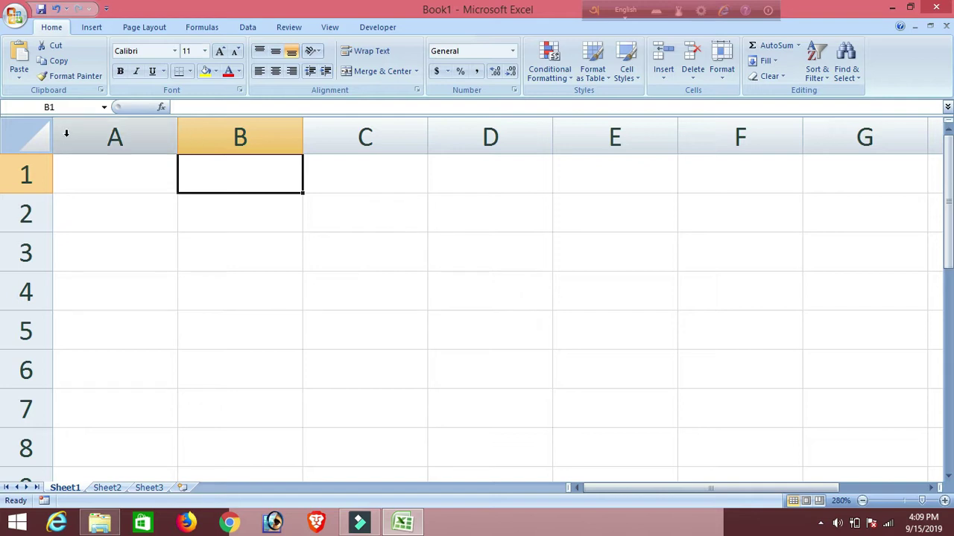
- Try the Name Box and edit mode on cell D5, ending on cell C2
left_click(37, 106)
left_click(72, 106)
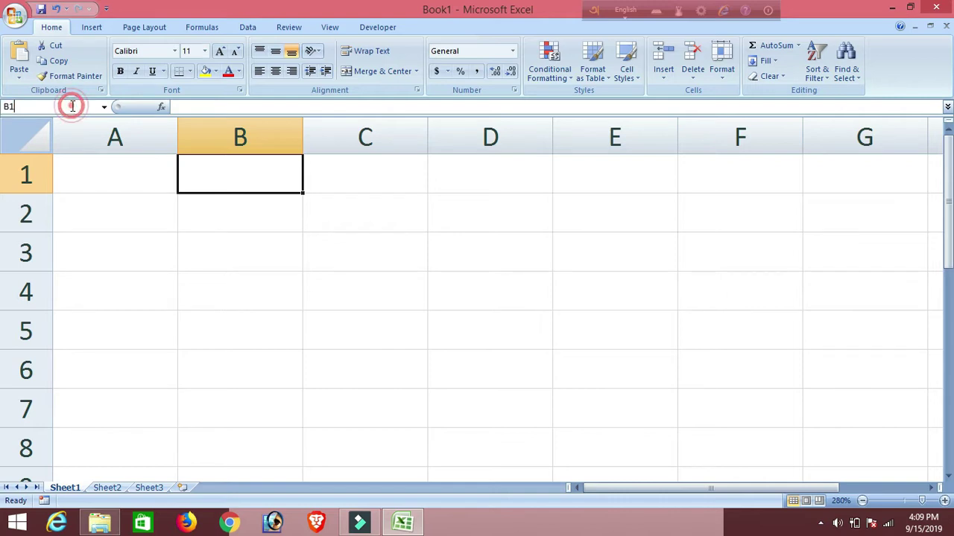
left_click(486, 311)
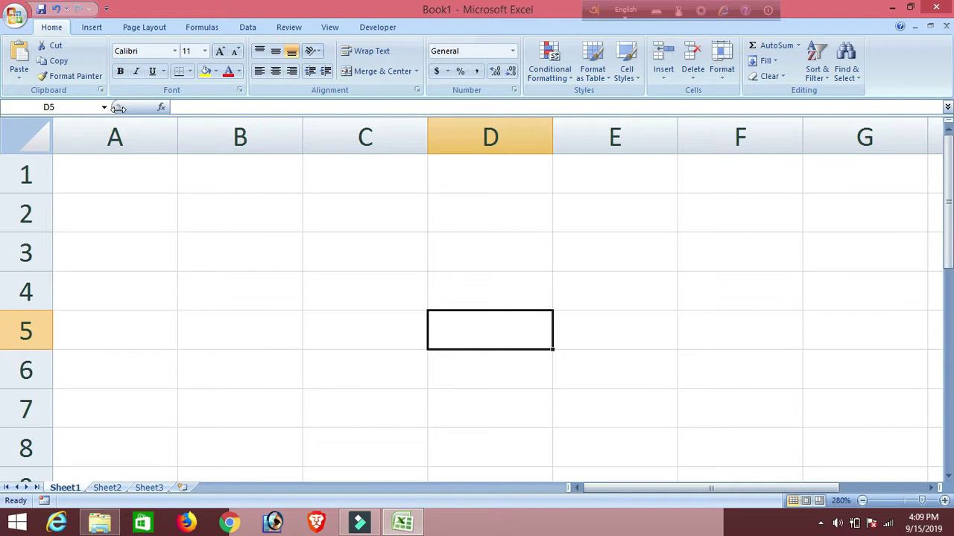
left_click(255, 109)
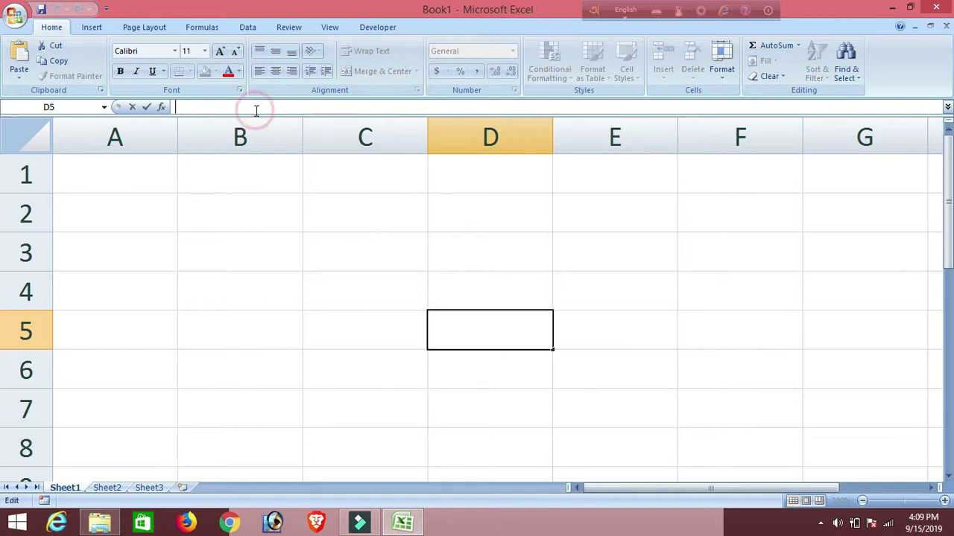
left_click(407, 210)
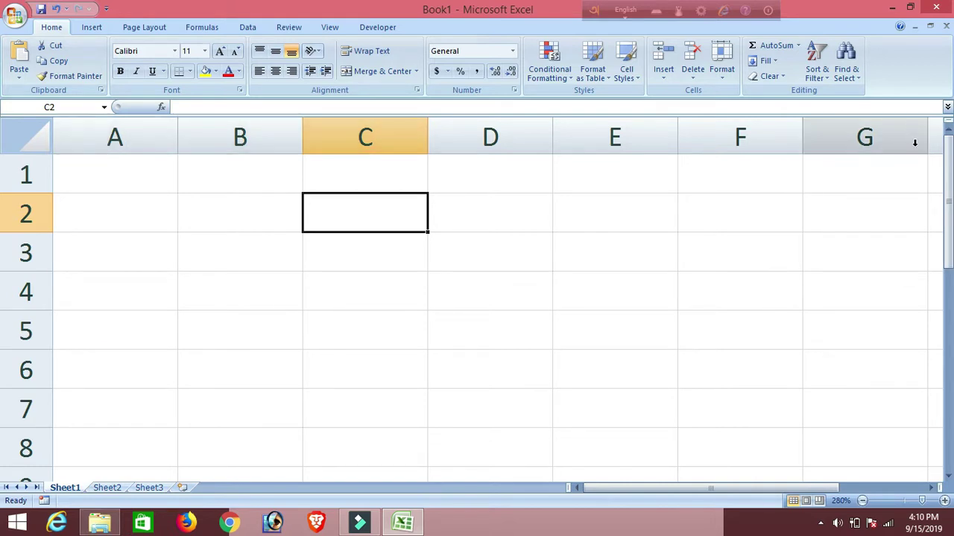
left_click_drag(711, 490, 715, 494)
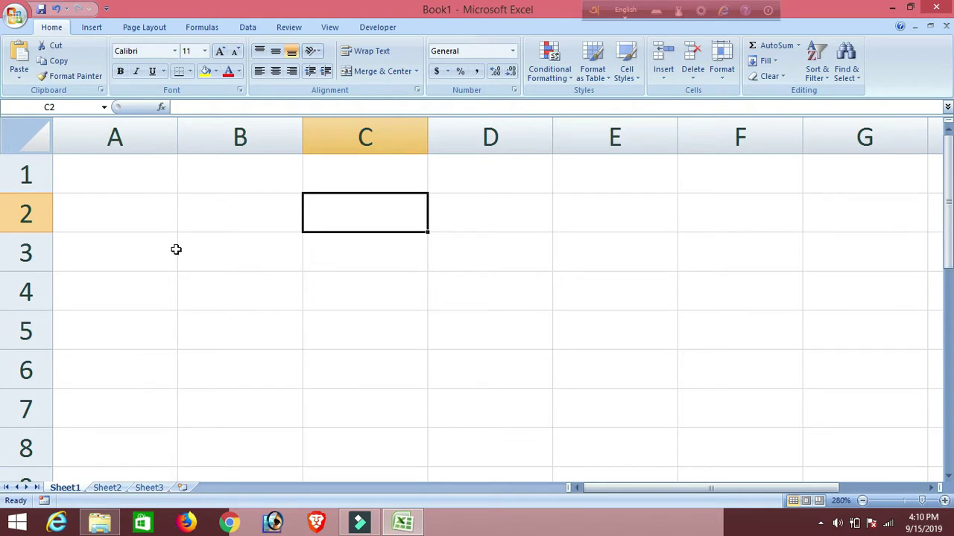
- Practise selecting whole columns A, B and C, then rows 1 and 2
left_click(143, 137)
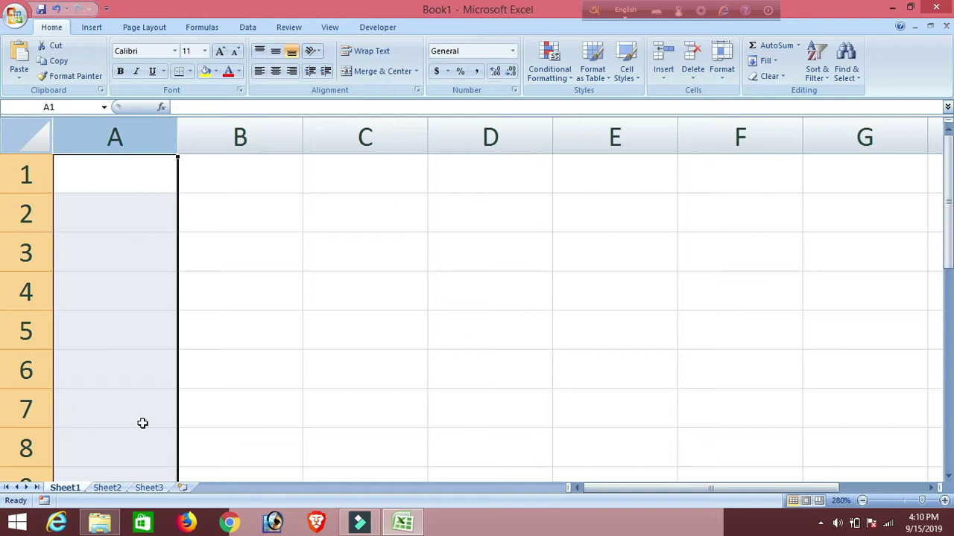
left_click_drag(950, 251, 947, 231)
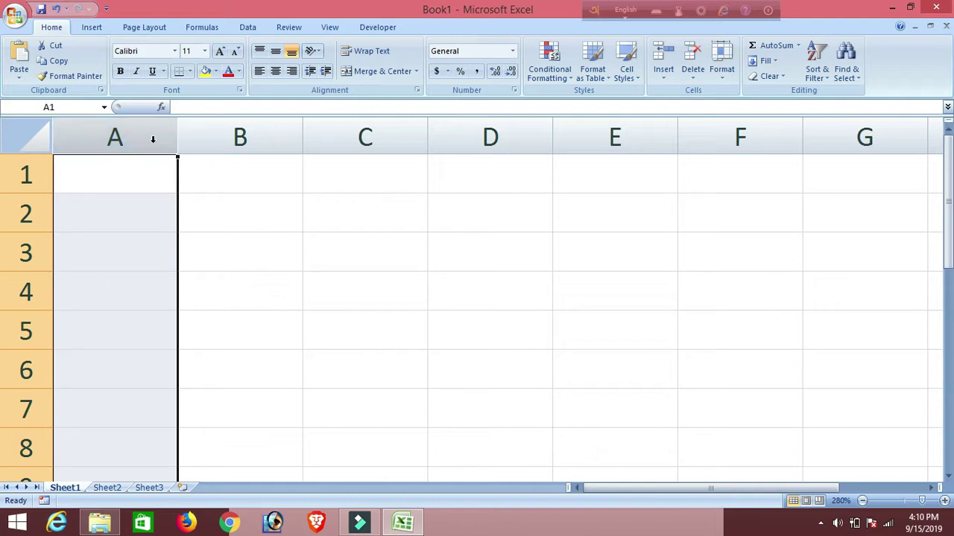
left_click(137, 180)
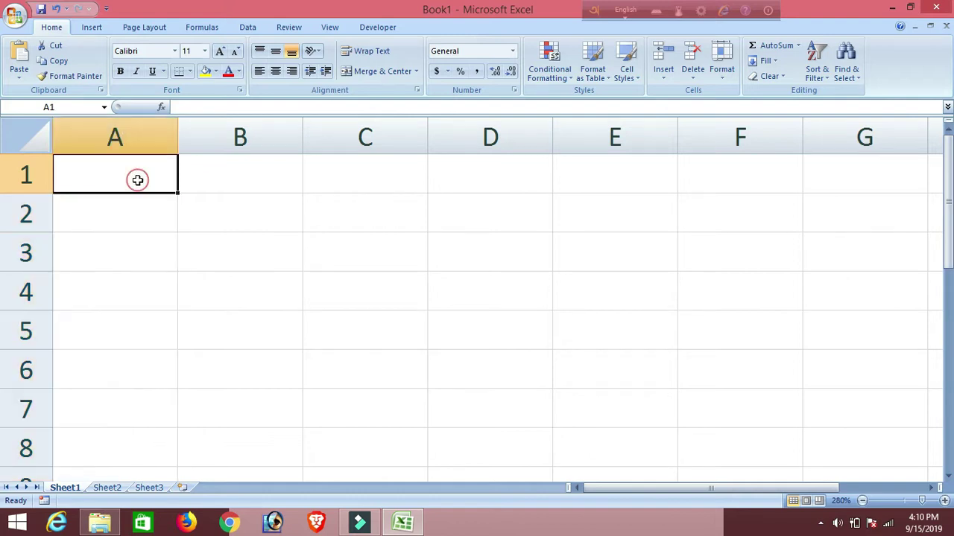
left_click(137, 134)
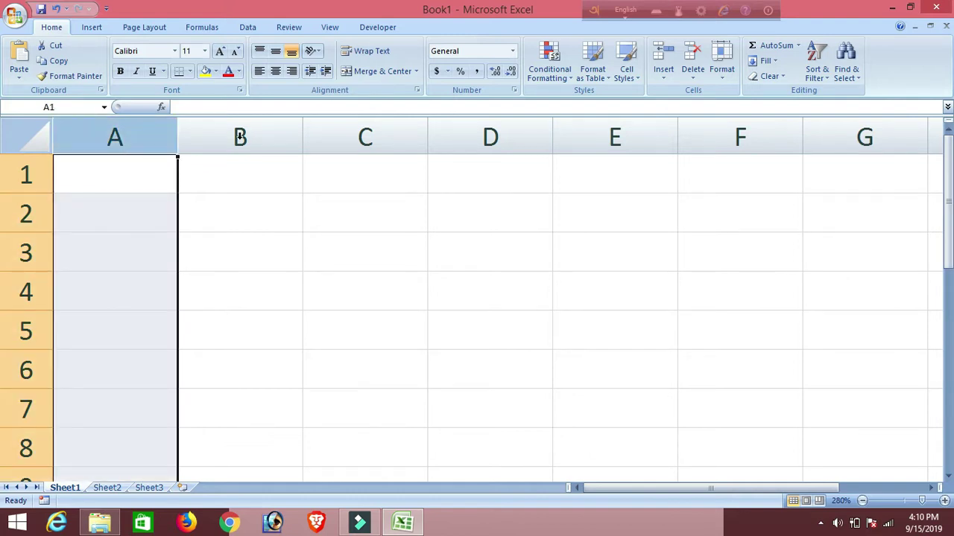
left_click(118, 389)
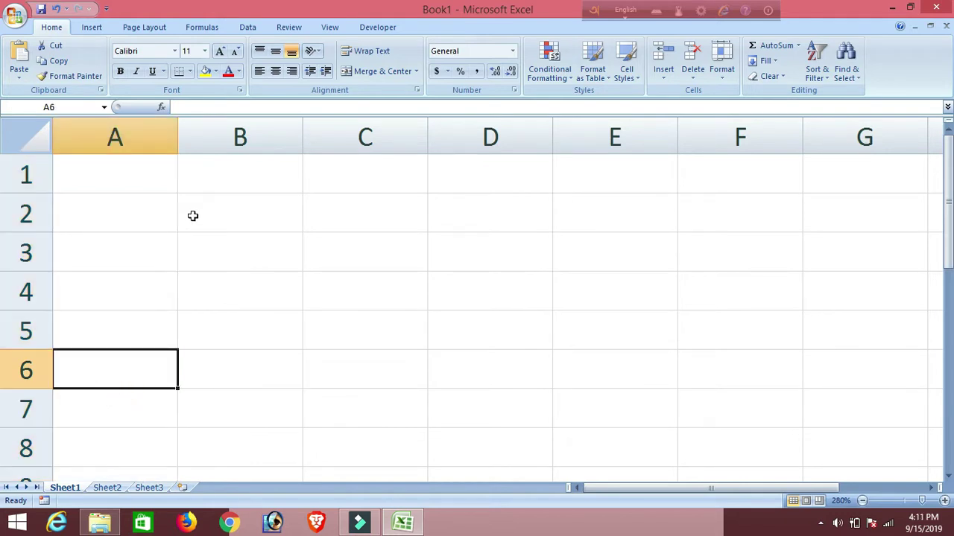
left_click(246, 139)
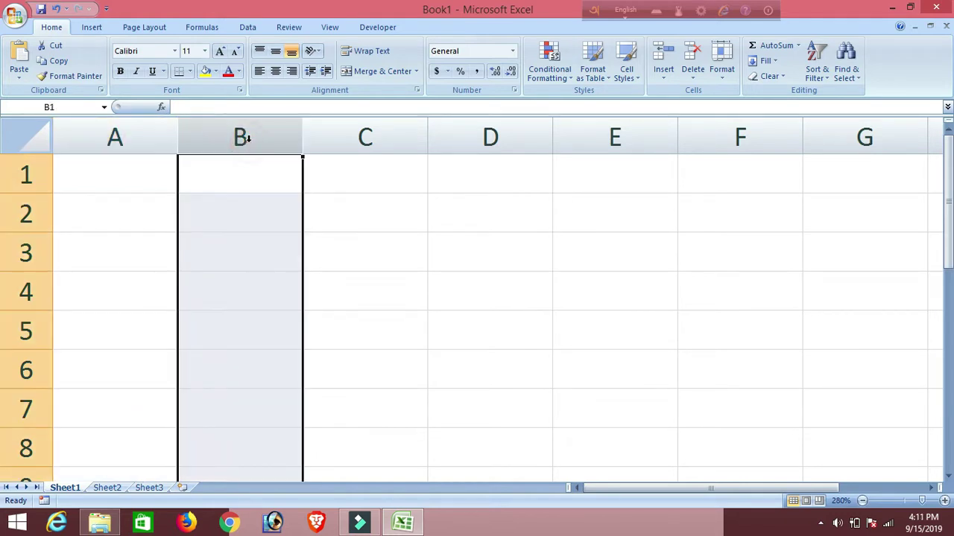
left_click(398, 129)
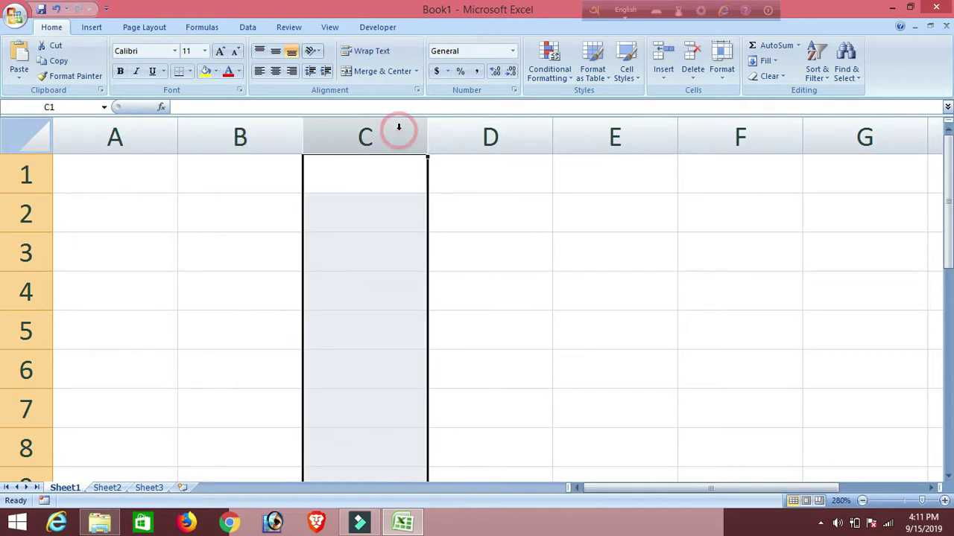
left_click(11, 179)
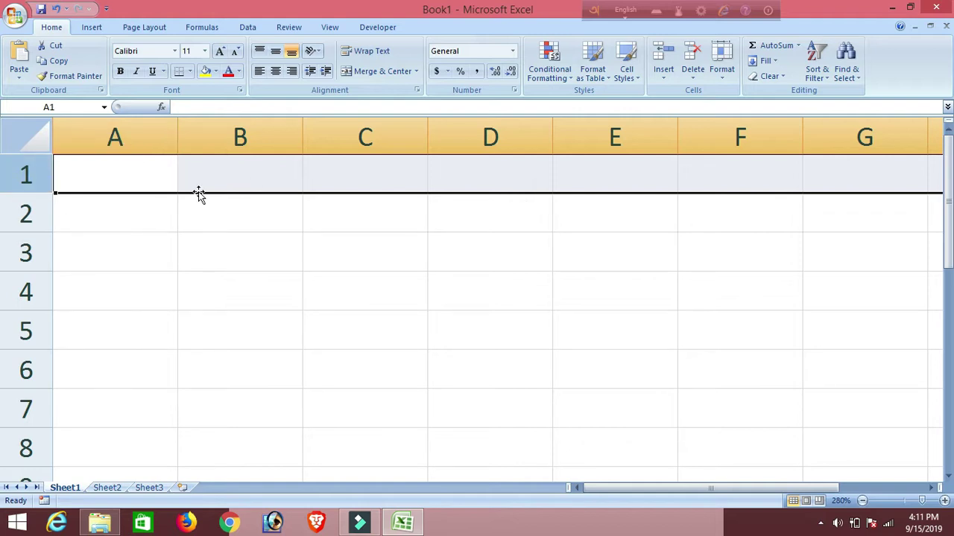
left_click(26, 214)
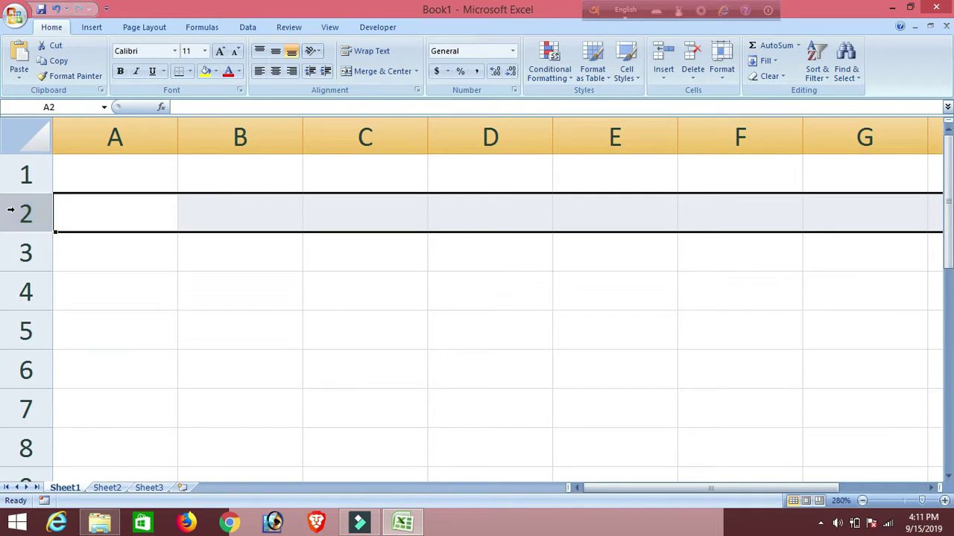
- Select cells around B2–D3, then bring up Save As for Book1.xlsx
left_click(271, 274)
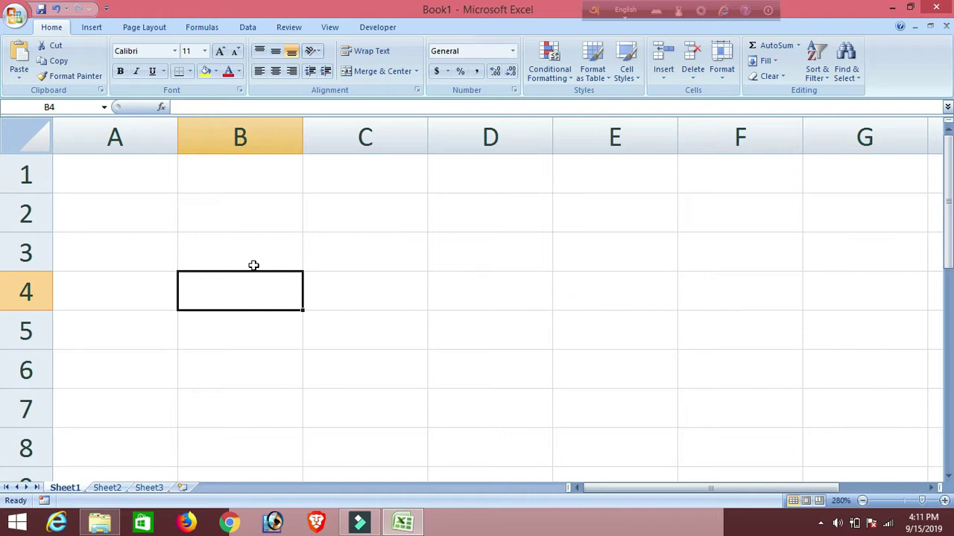
left_click(385, 244)
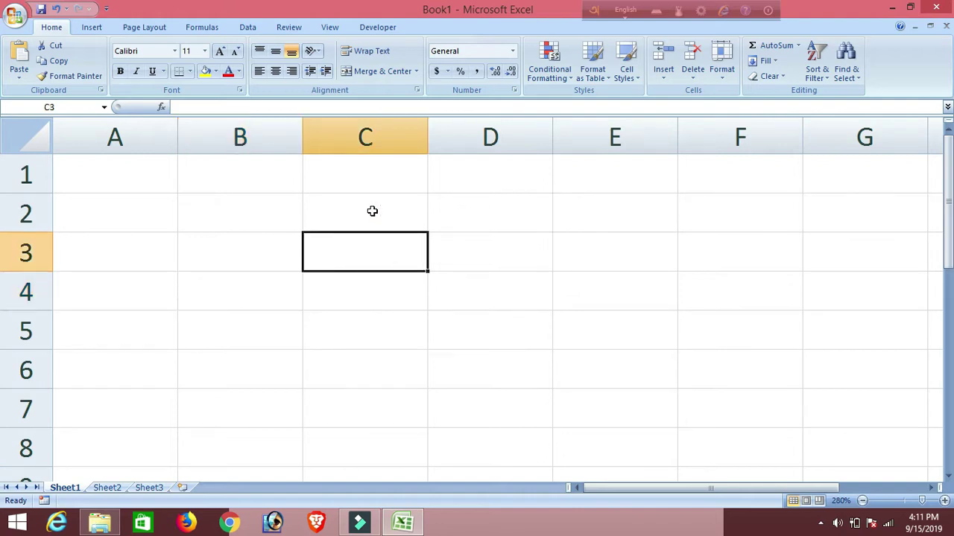
left_click(371, 211)
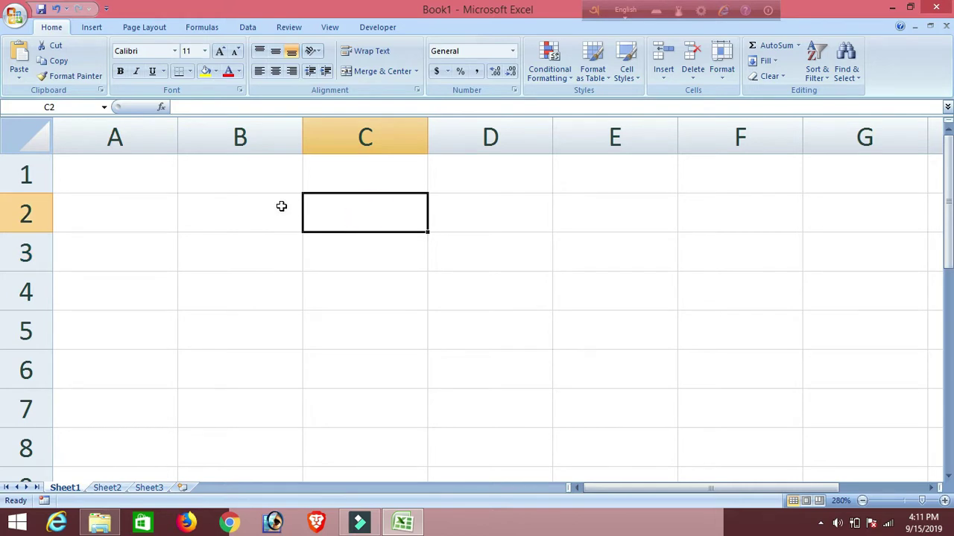
left_click(233, 216)
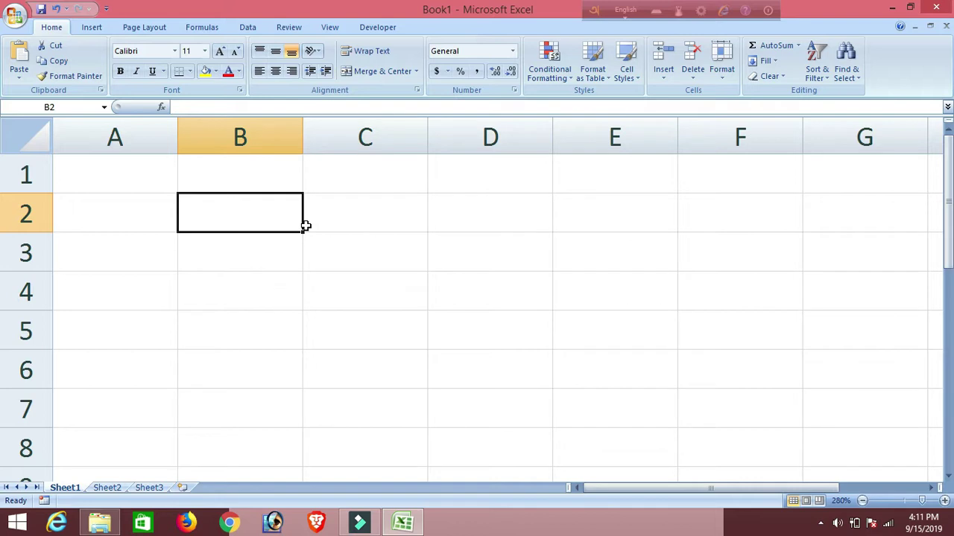
left_click(335, 247)
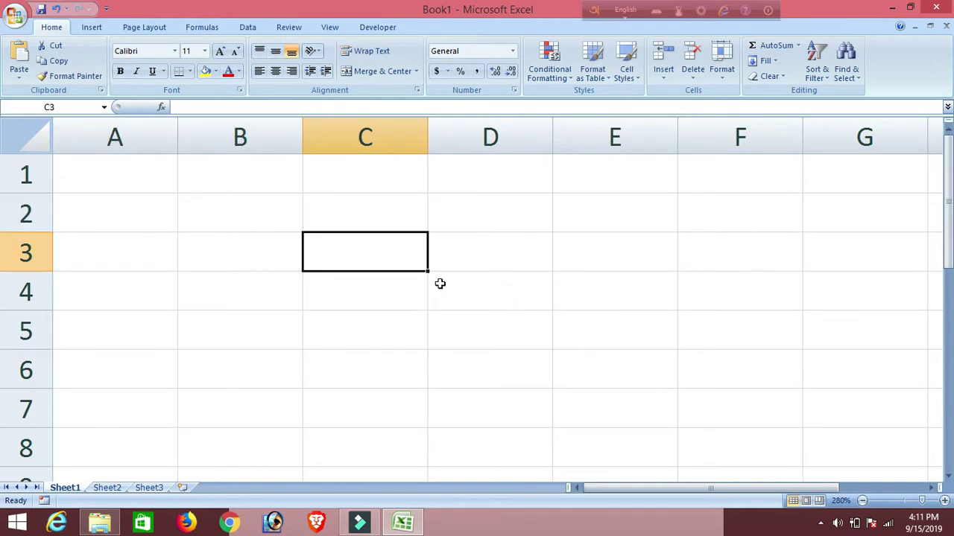
left_click(236, 254)
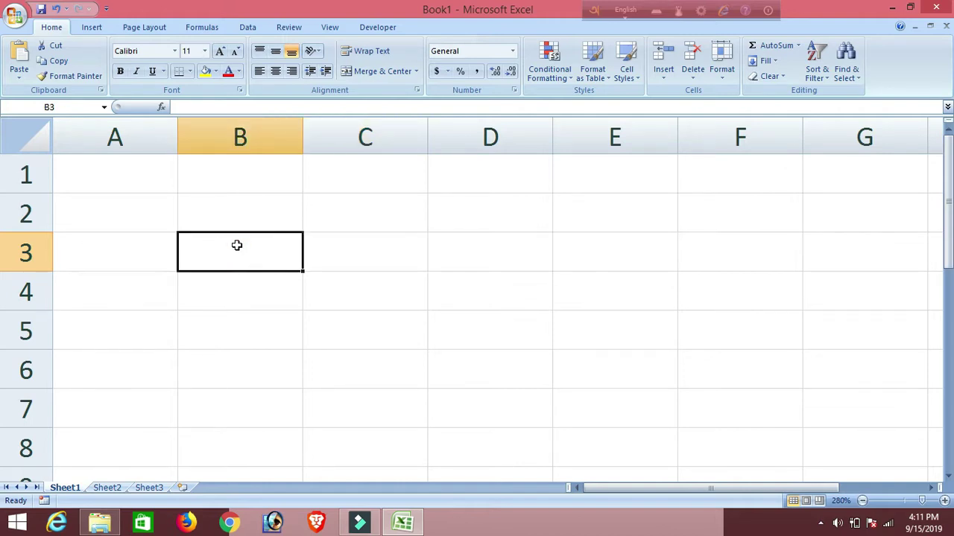
left_click(253, 222)
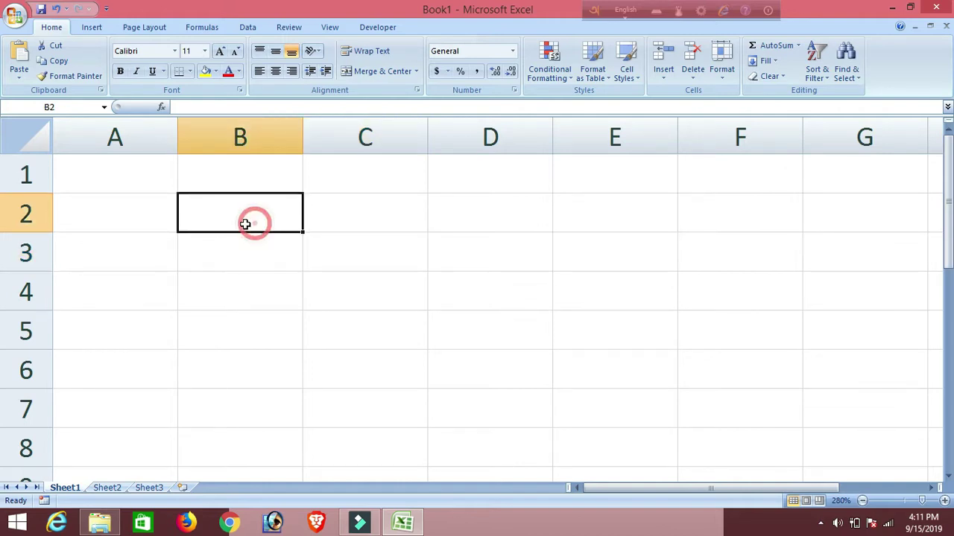
left_click(444, 266)
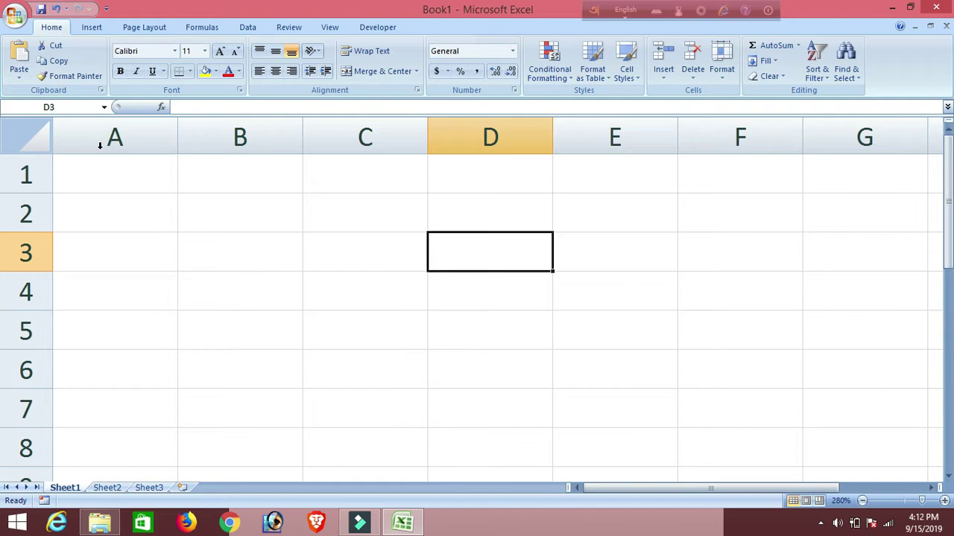
left_click(15, 22)
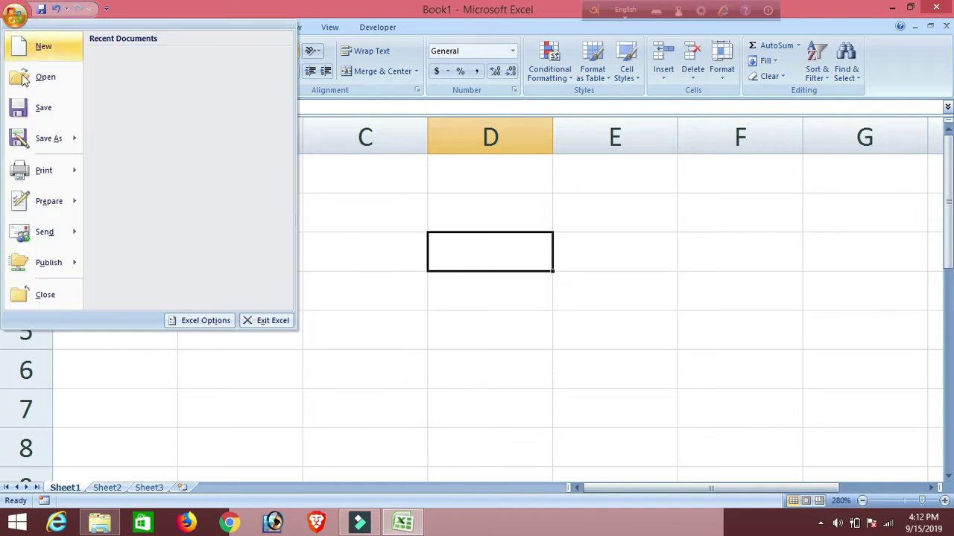
left_click(32, 106)
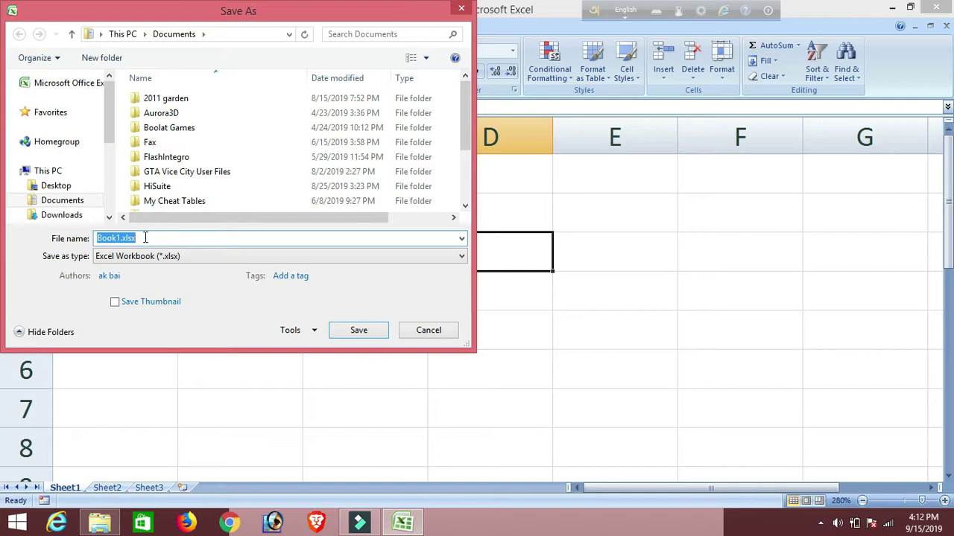
- Close the Save As dialog without saving and select cell A5
left_click(462, 11)
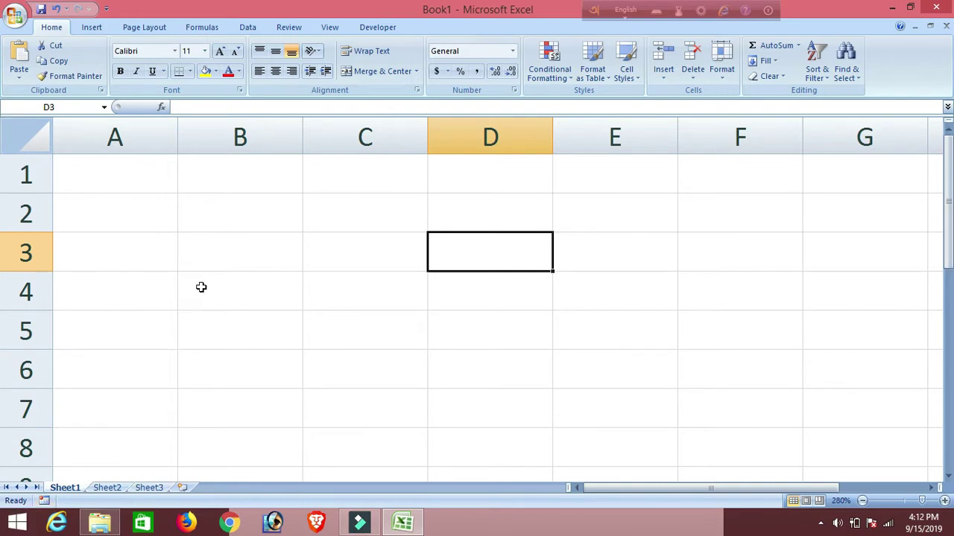
left_click(144, 325)
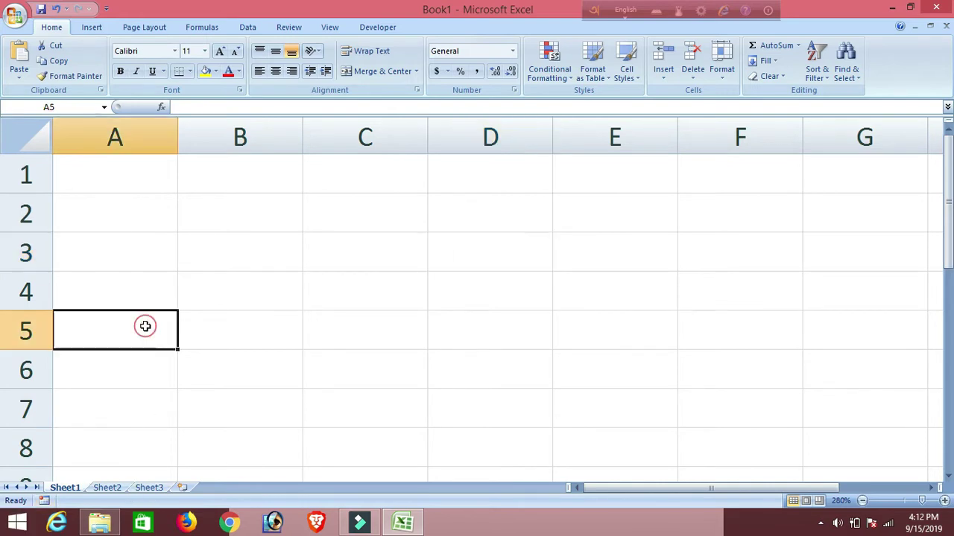
left_click(111, 488)
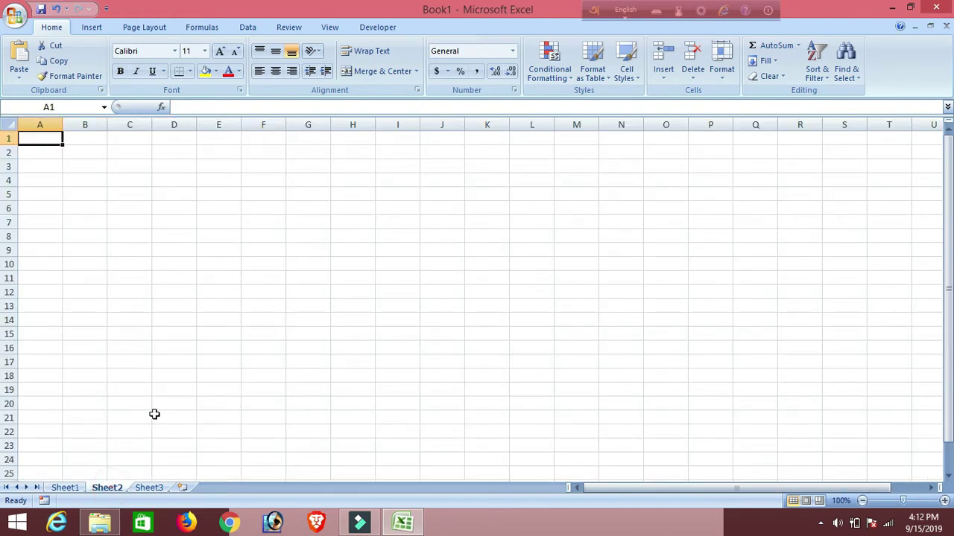
left_click(149, 488)
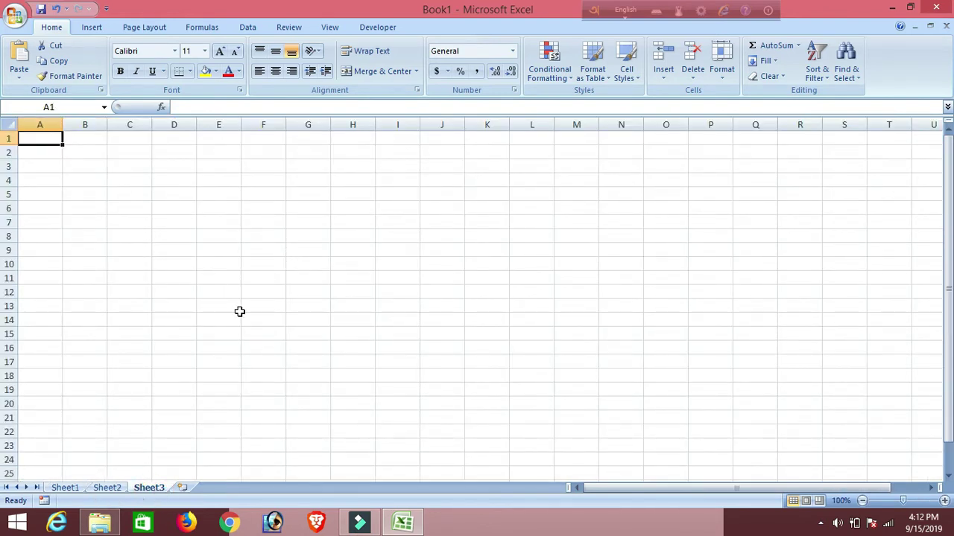
left_click(66, 488)
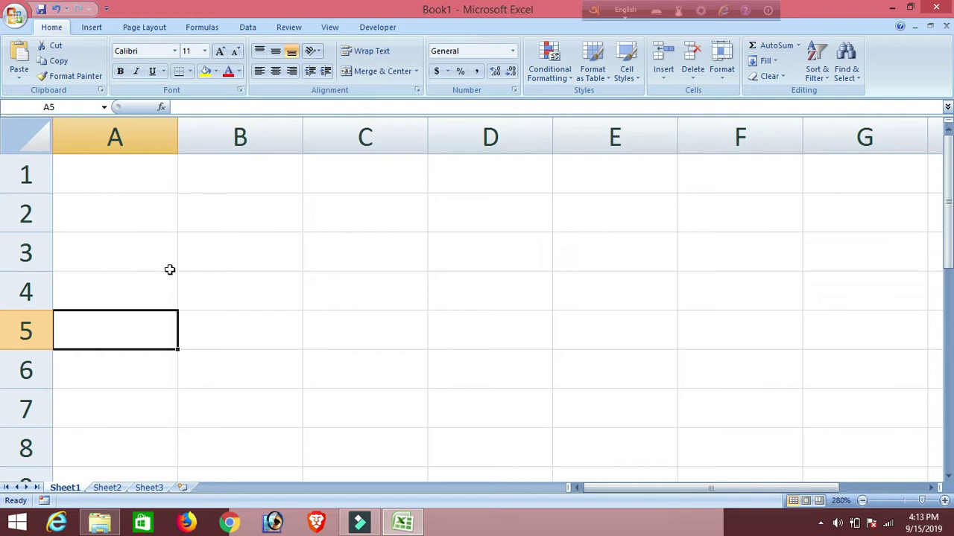
left_click(202, 346)
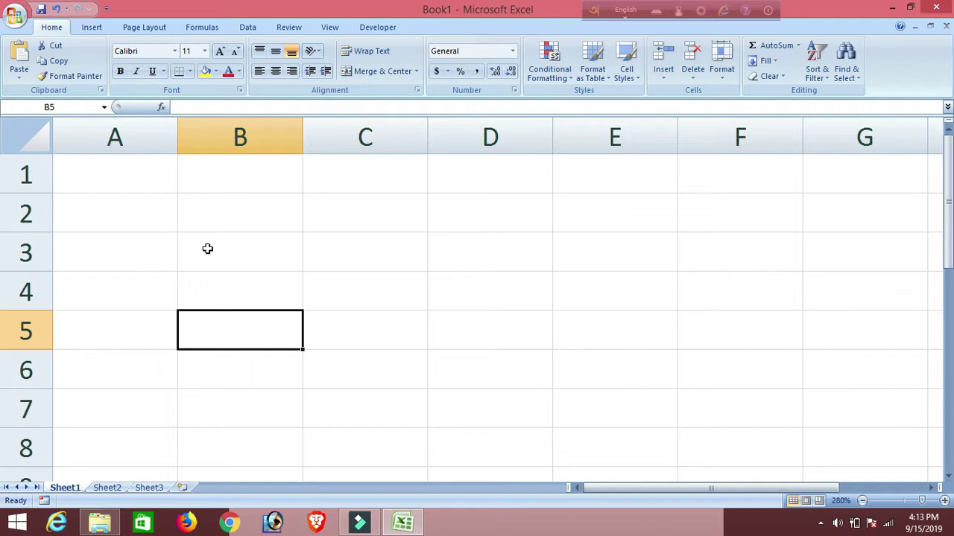
left_click(341, 275)
left_click(250, 242)
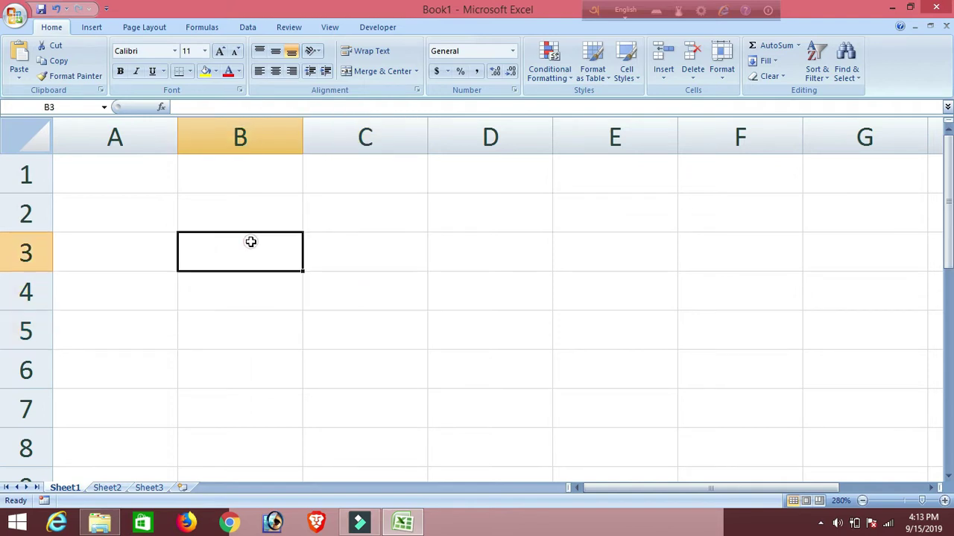
left_click(131, 199)
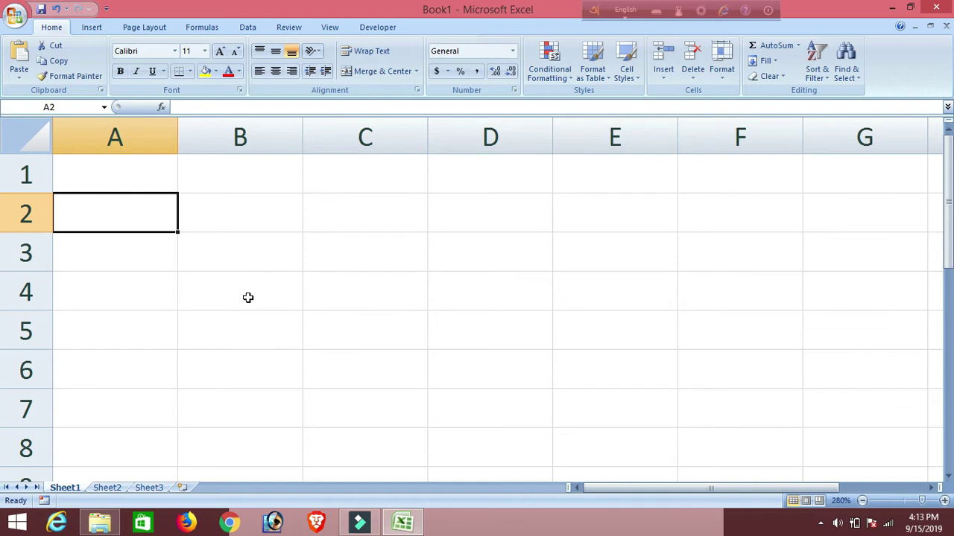
left_click(271, 371)
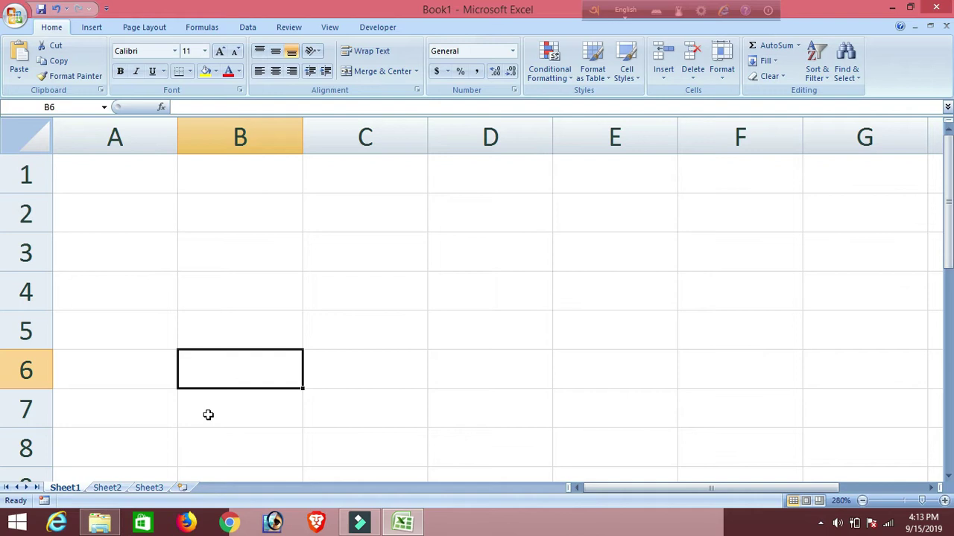
double_click(76, 489)
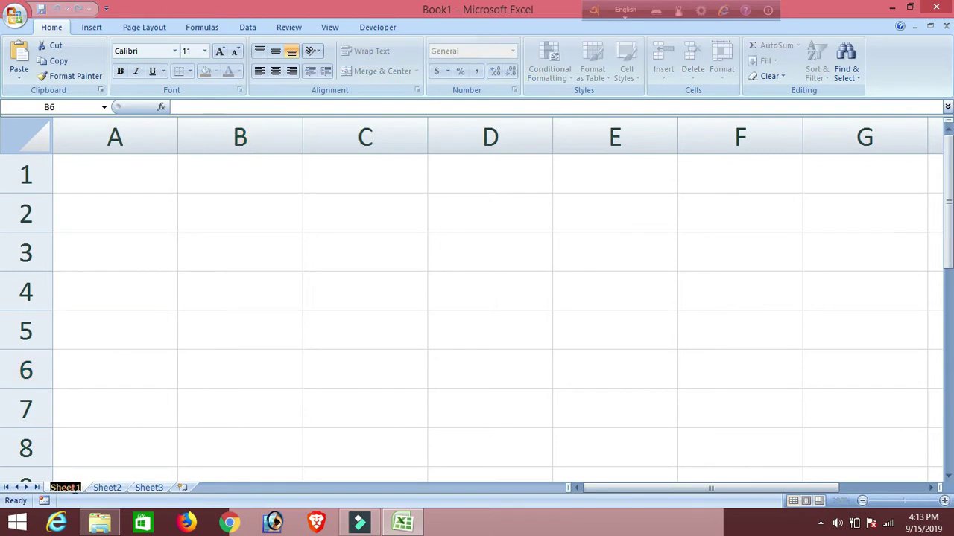
- Rename the Sheet1 tab to 'Friends academy', correcting a typo while typing
left_click(160, 407)
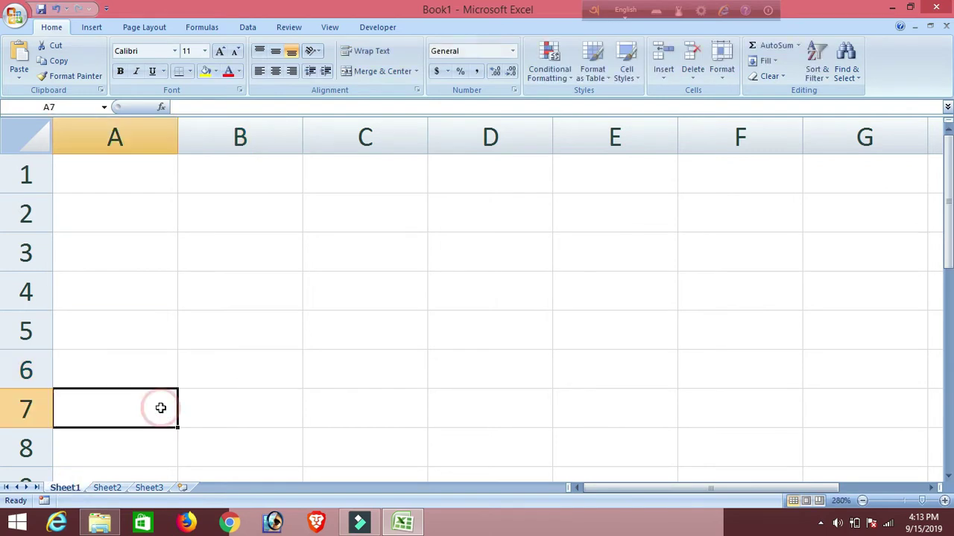
double_click(75, 488)
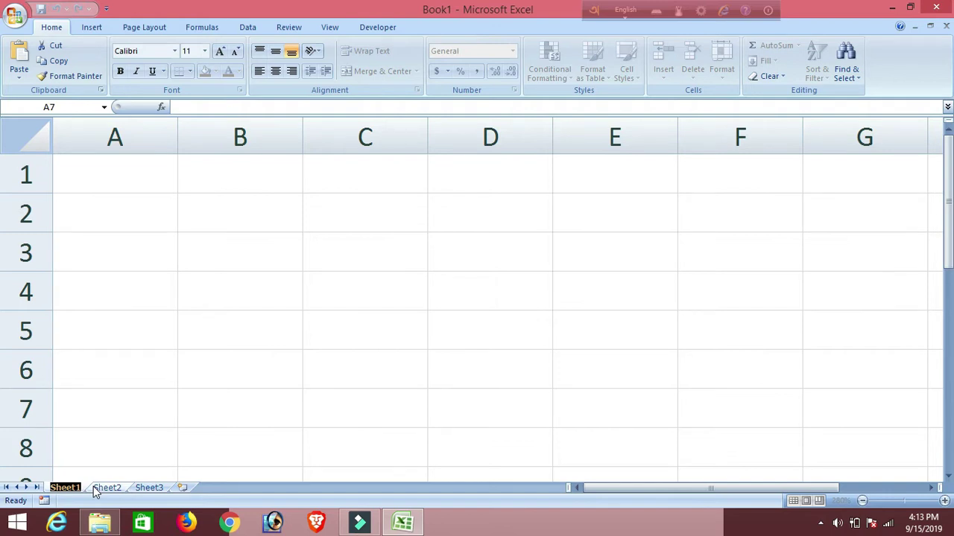
key("BackSpace")
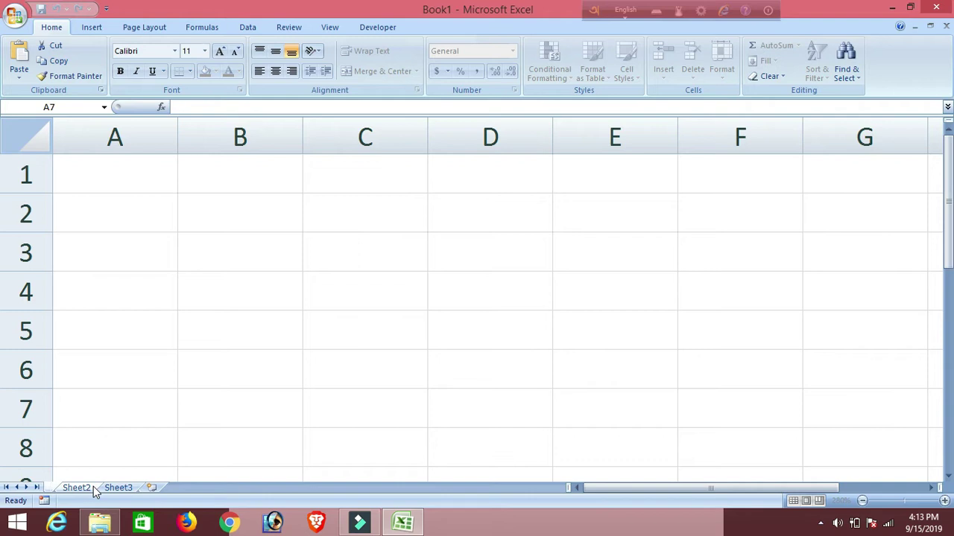
type("Frie")
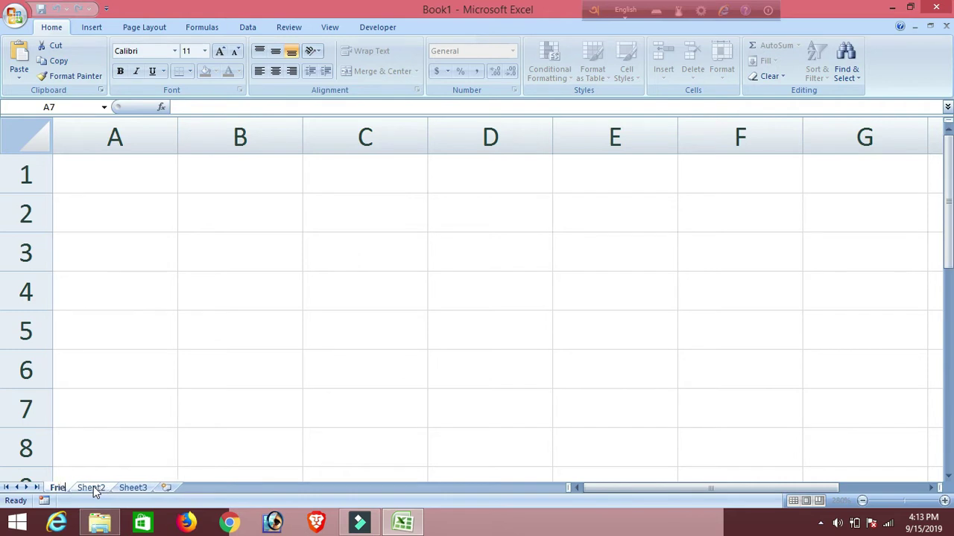
type("ns")
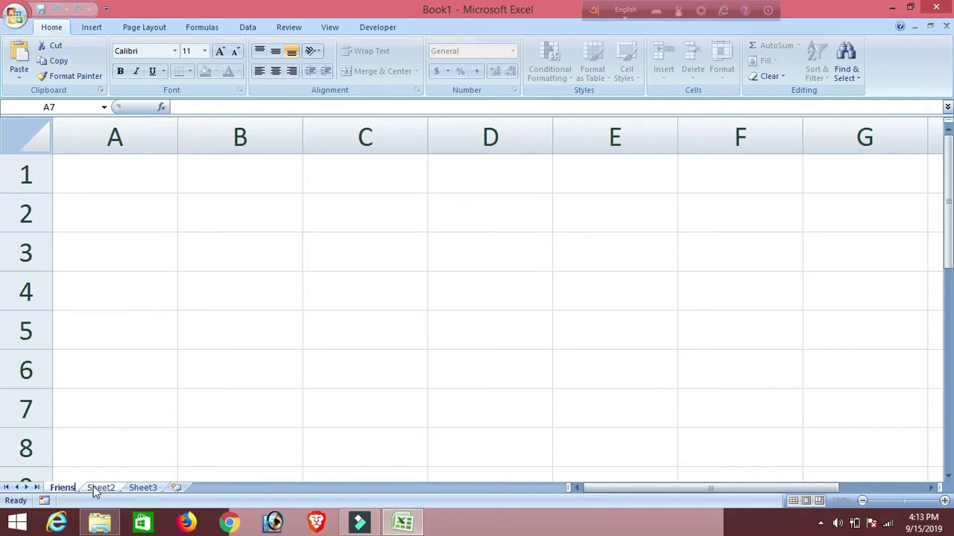
key("BackSpace")
type("ds")
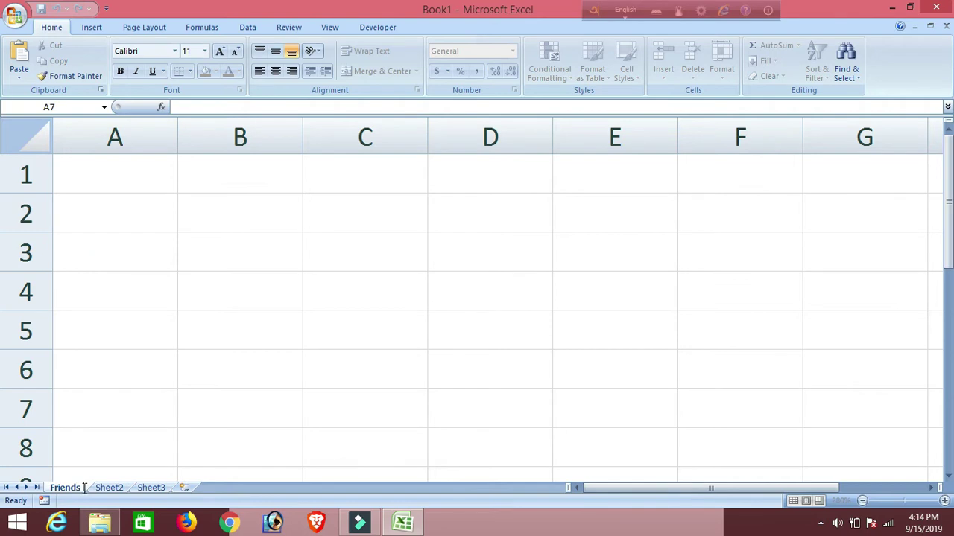
left_click(85, 488)
type("Academ")
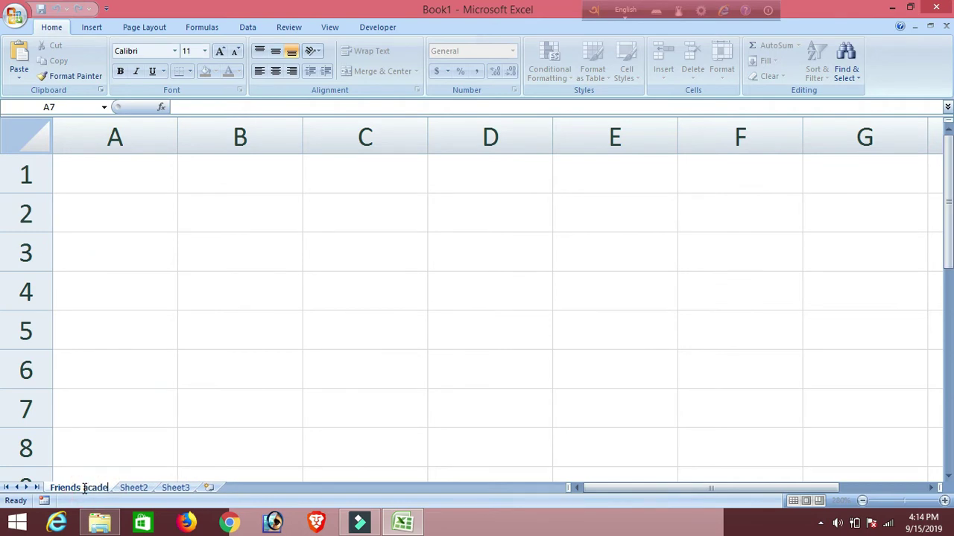
type("y")
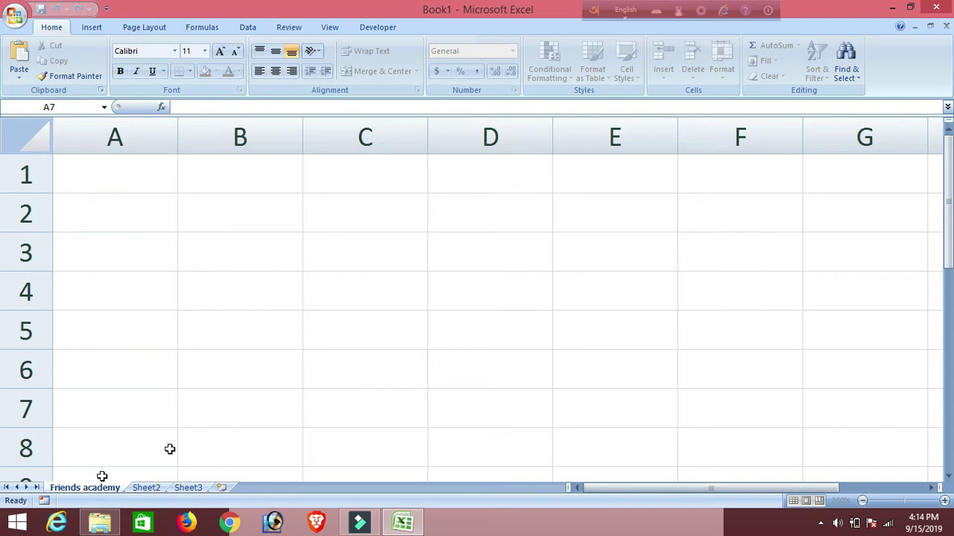
key("Return")
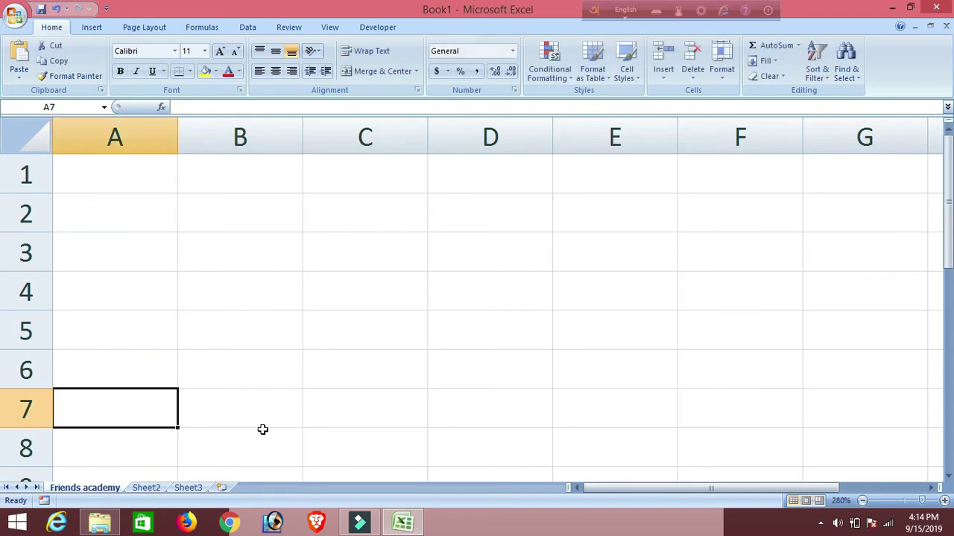
double_click(152, 488)
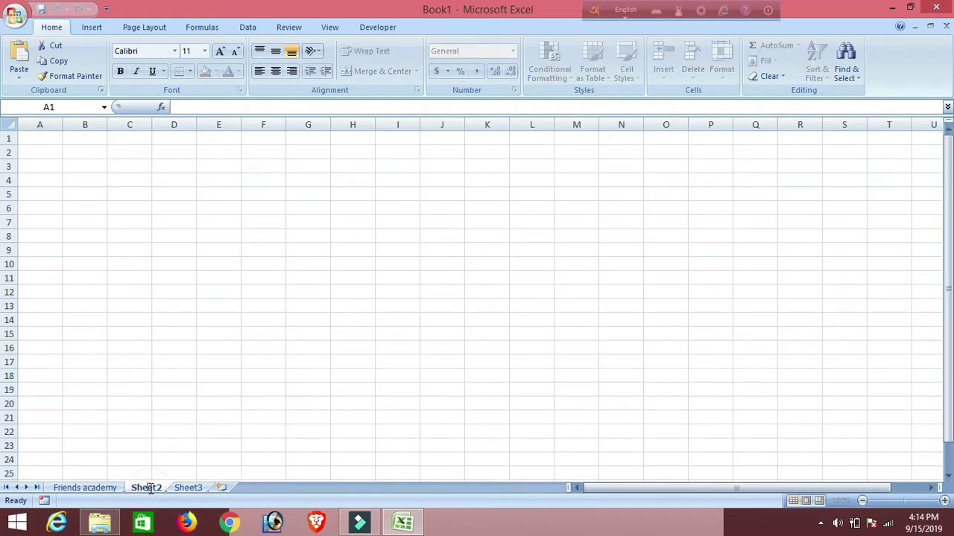
- Rename the Sheet2 tab to 'academy', then return to the Friends academy sheet
double_click(155, 489)
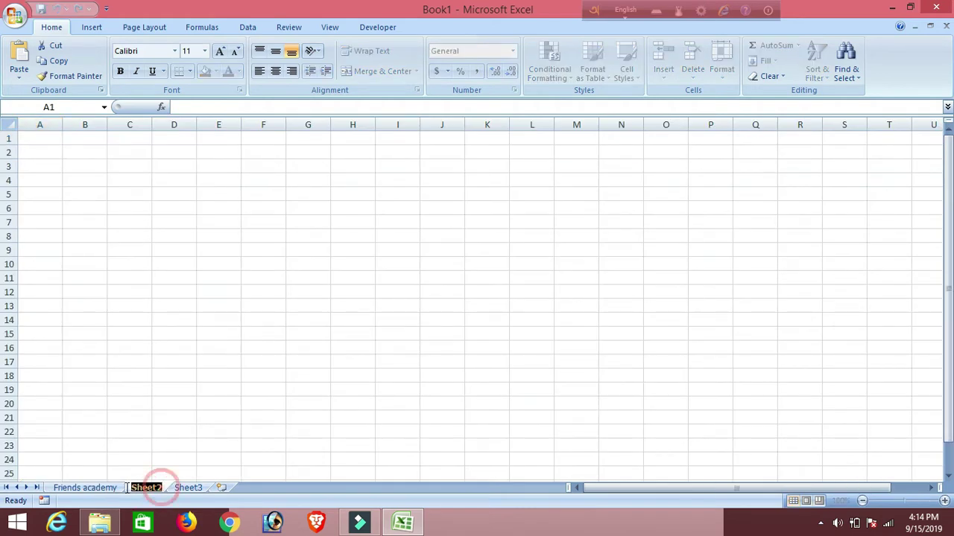
key("BackSpace")
type("academy")
key("Return")
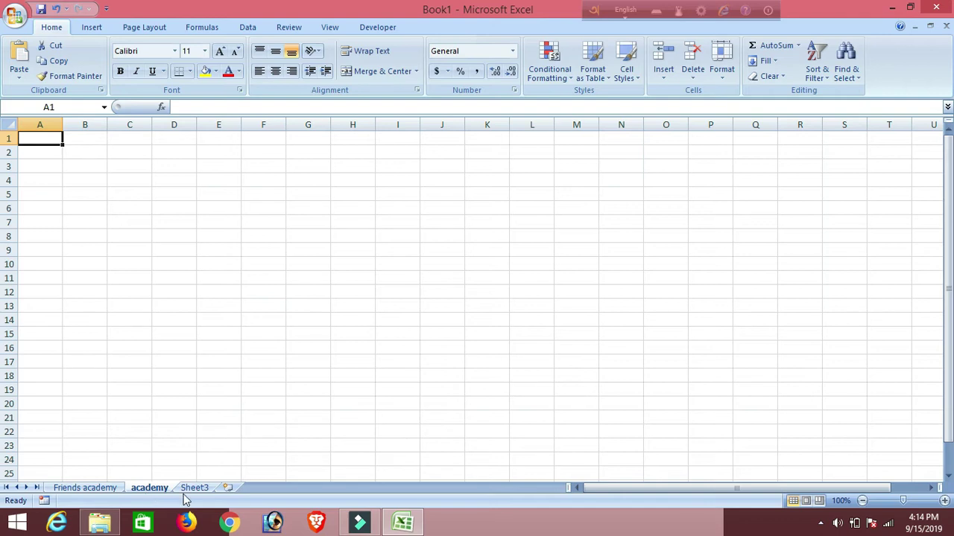
left_click(108, 488)
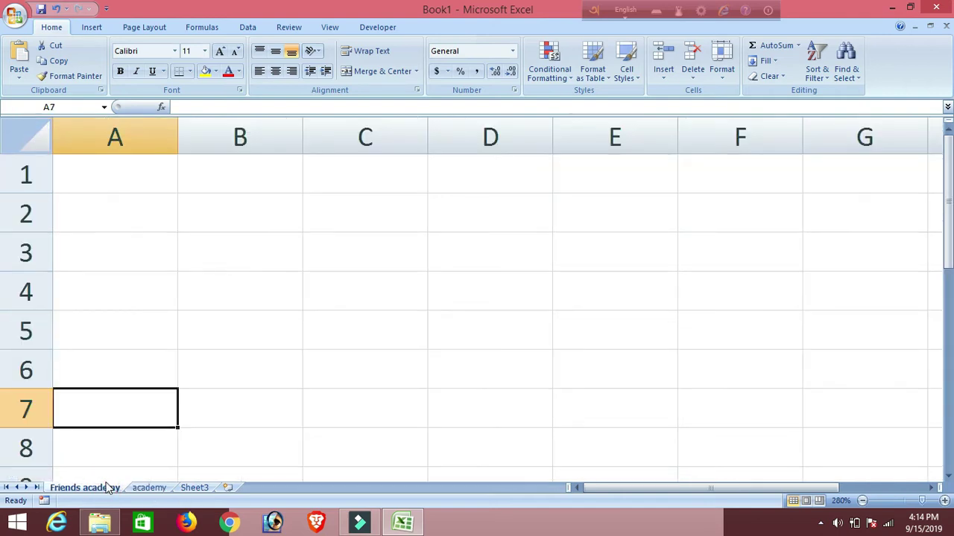
- Type 'jgguutg' into cell A3 of Friends academy, check the academy sheet, then reselect A3
left_click(122, 255)
type("jgguutg")
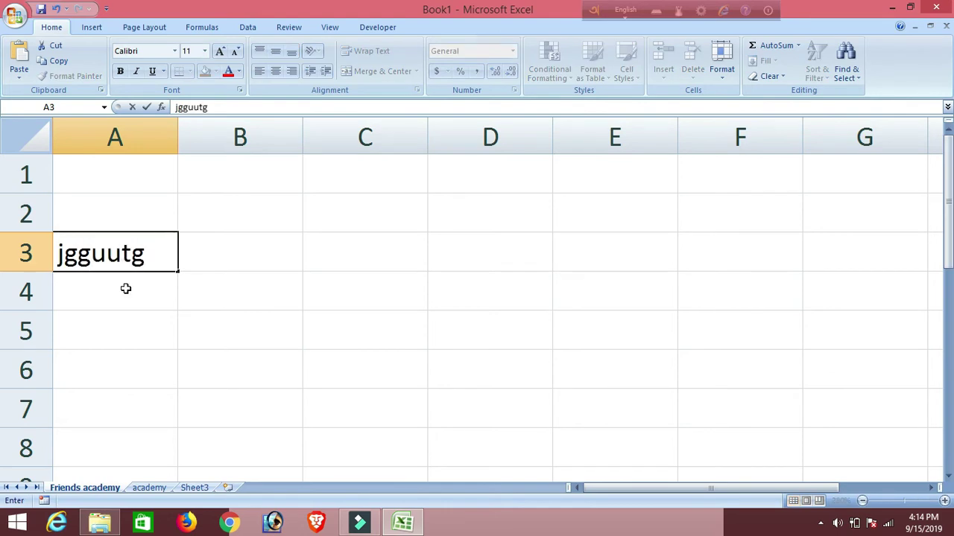
left_click(157, 490)
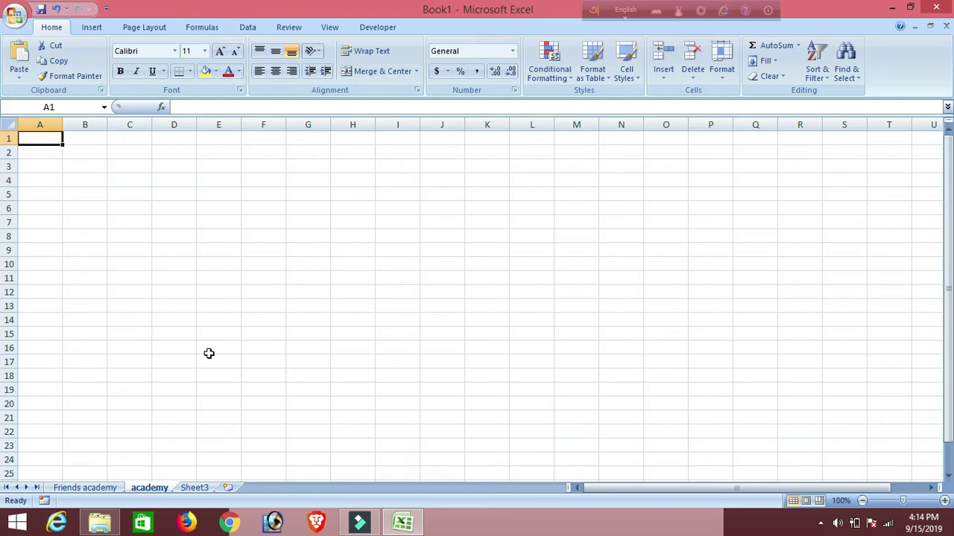
left_click(101, 489)
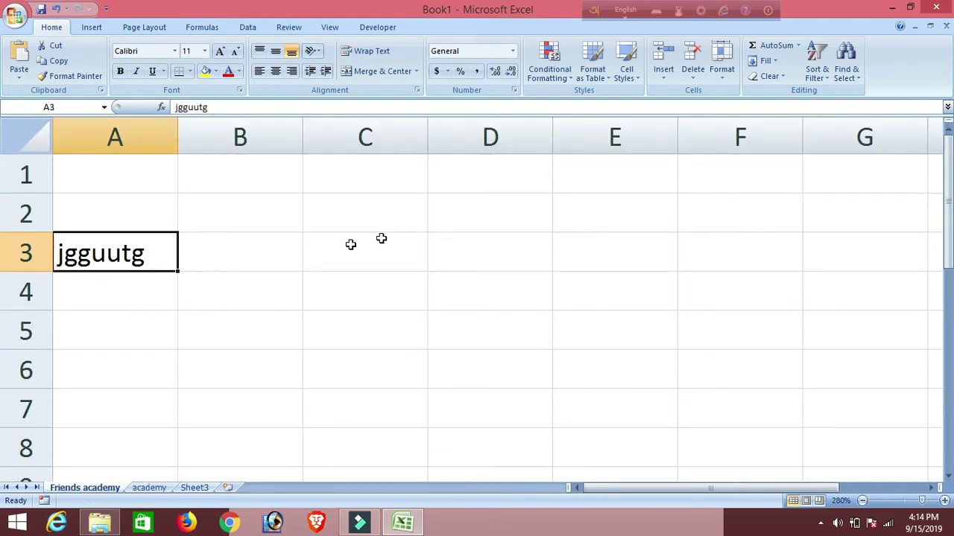
left_click(326, 257)
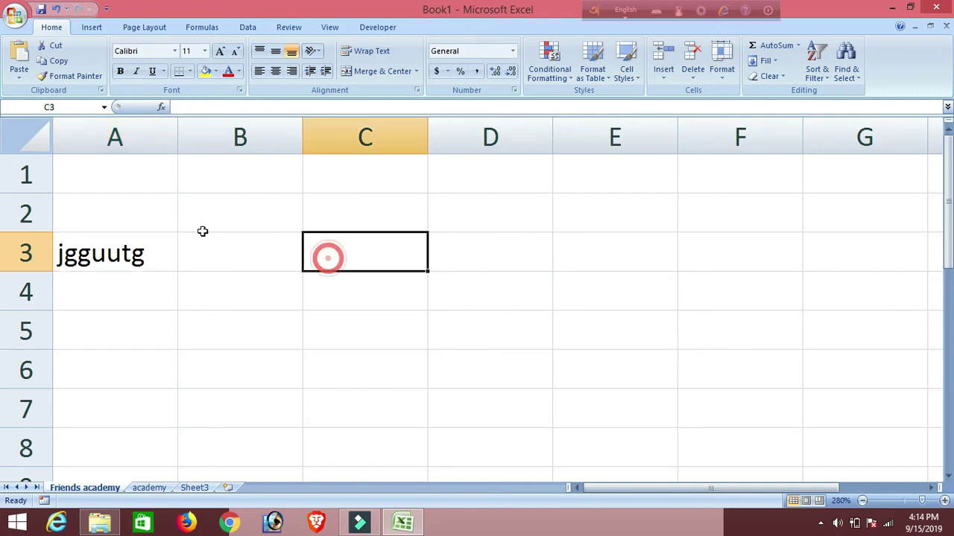
left_click(144, 220)
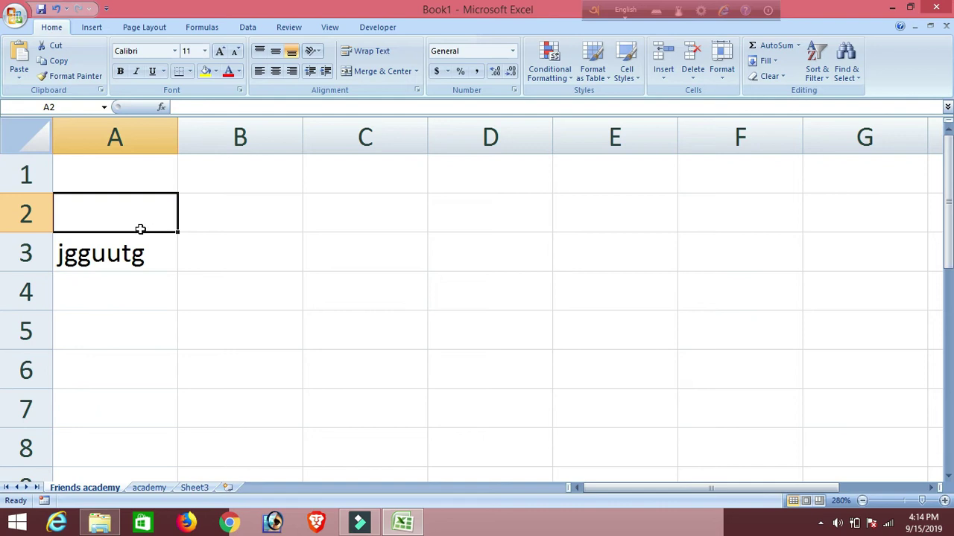
key("Down")
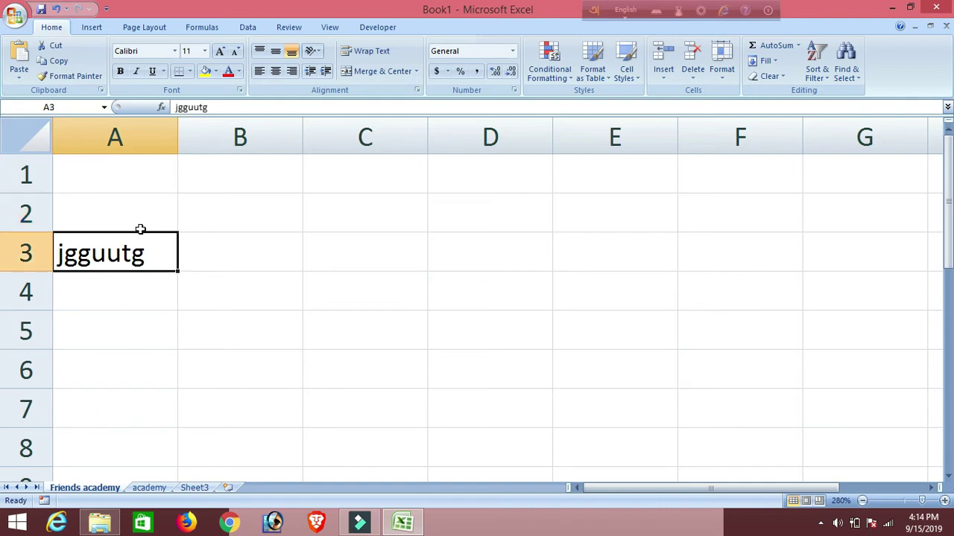
left_click(261, 236)
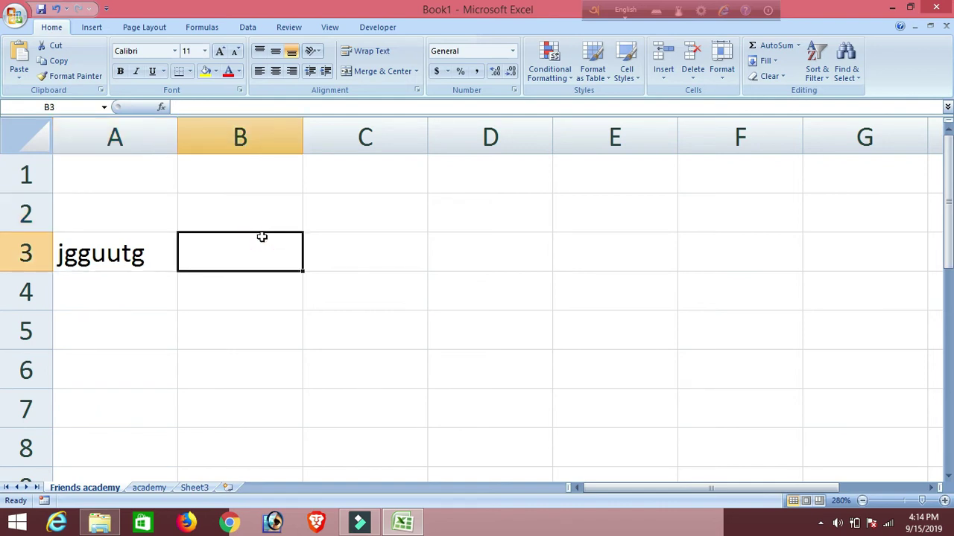
key("ctrl+Down")
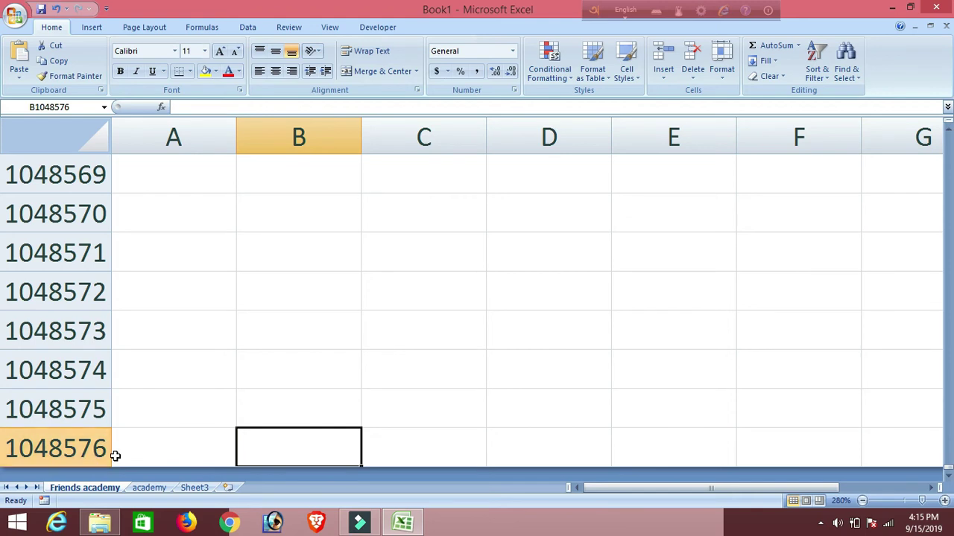
key("ctrl+Up")
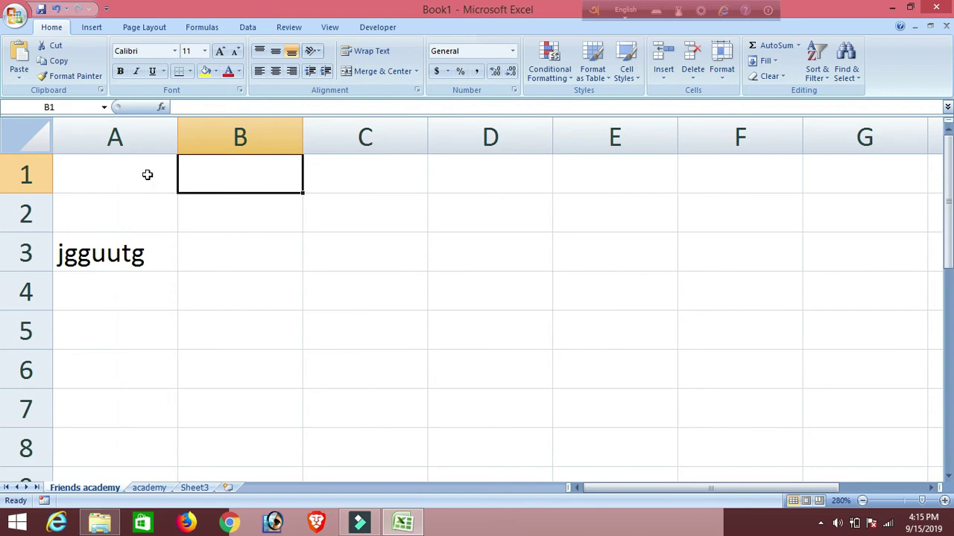
left_click(286, 275)
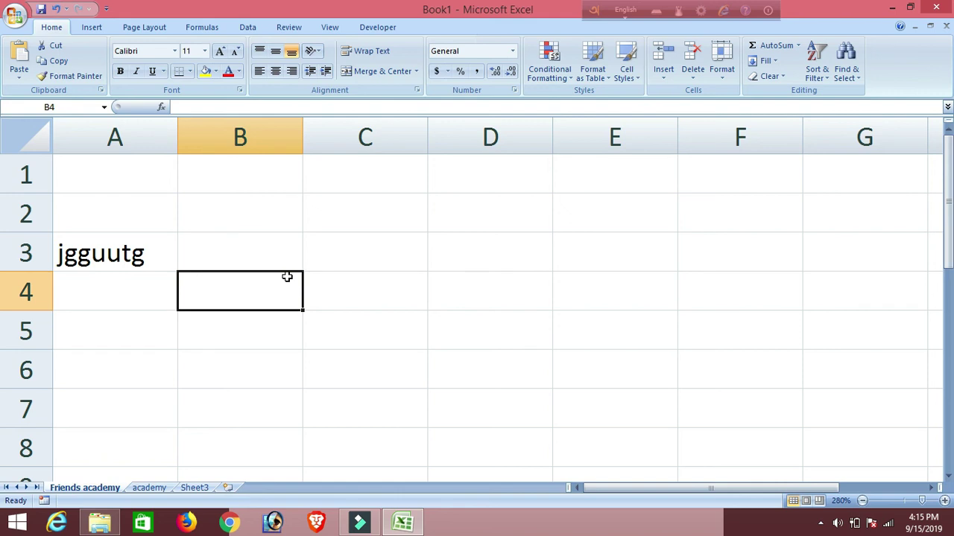